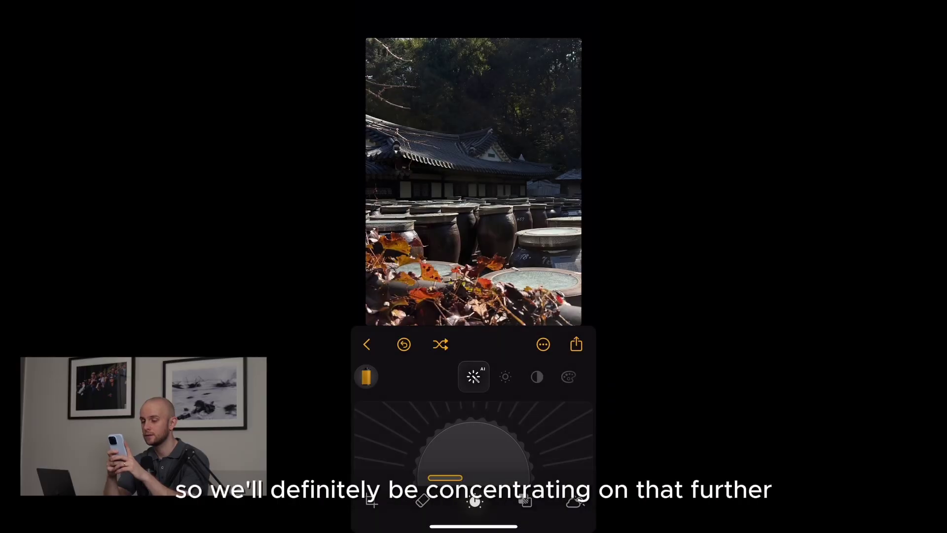
Step: Set Enhance to 24 and Structure to 28 on the jar photo
{"action": "left_click_drag", "start_coordinate": [493, 444], "coordinate": [459, 444]}
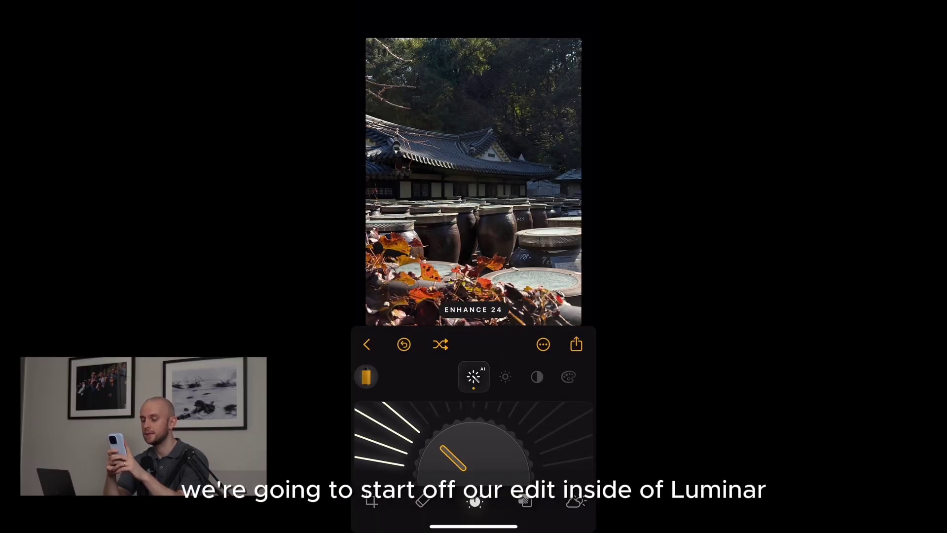
{"action": "left_click_drag", "start_coordinate": [543, 377], "coordinate": [448, 376]}
{"action": "left_click", "coordinate": [531, 377]}
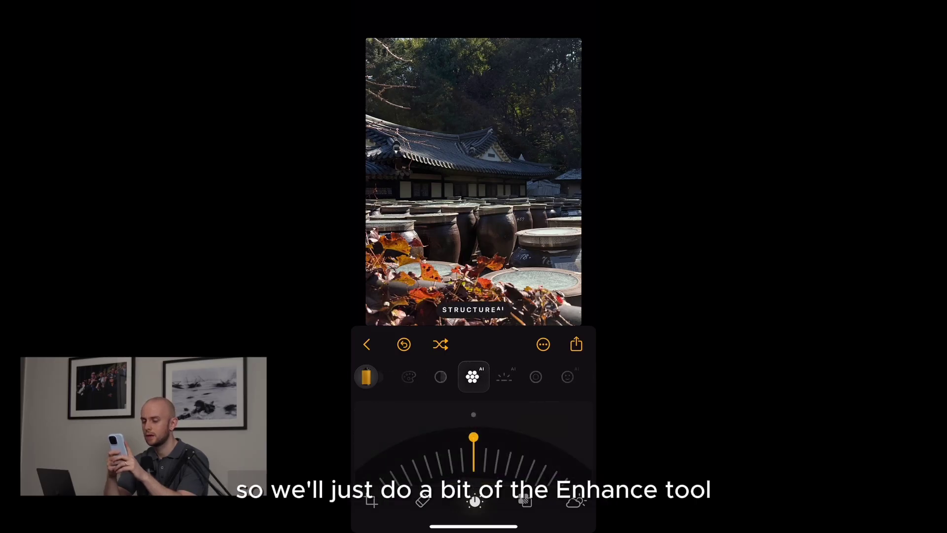
{"action": "left_click_drag", "start_coordinate": [473, 444], "coordinate": [515, 444]}
Step: Move through the adjustment strip to the Curves tool
{"action": "left_click", "coordinate": [537, 376]}
{"action": "left_click", "coordinate": [525, 376]}
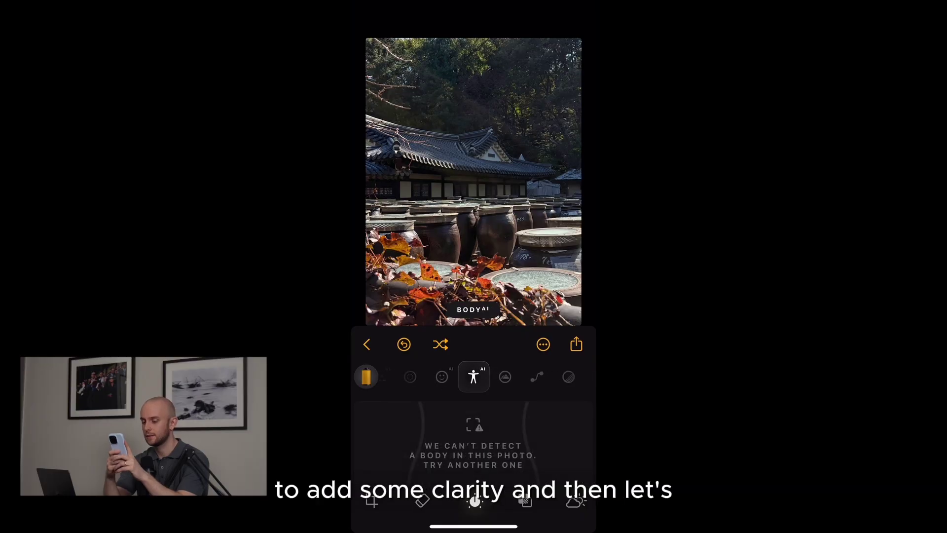
{"action": "left_click", "coordinate": [508, 376]}
{"action": "left_click", "coordinate": [490, 377]}
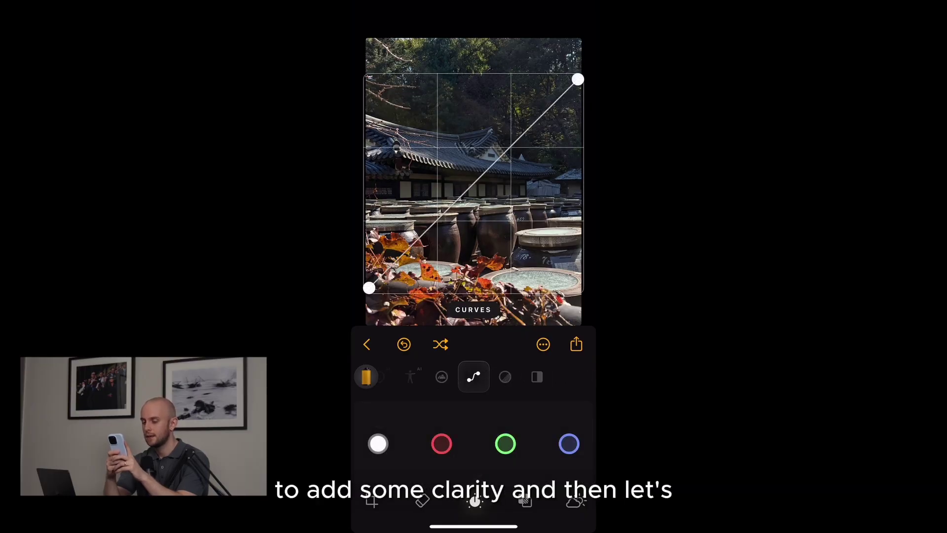
Step: Add tone-curve points, pull shadows down slightly and lift highlights, then exit Curves
{"action": "left_click", "coordinate": [518, 135]}
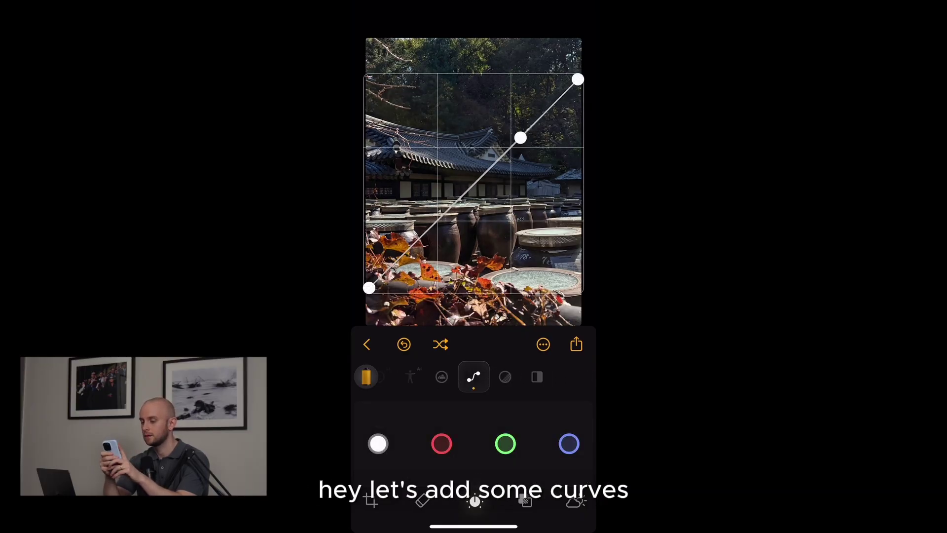
{"action": "left_click_drag", "start_coordinate": [447, 210], "coordinate": [441, 222]}
{"action": "left_click_drag", "start_coordinate": [519, 136], "coordinate": [518, 132]}
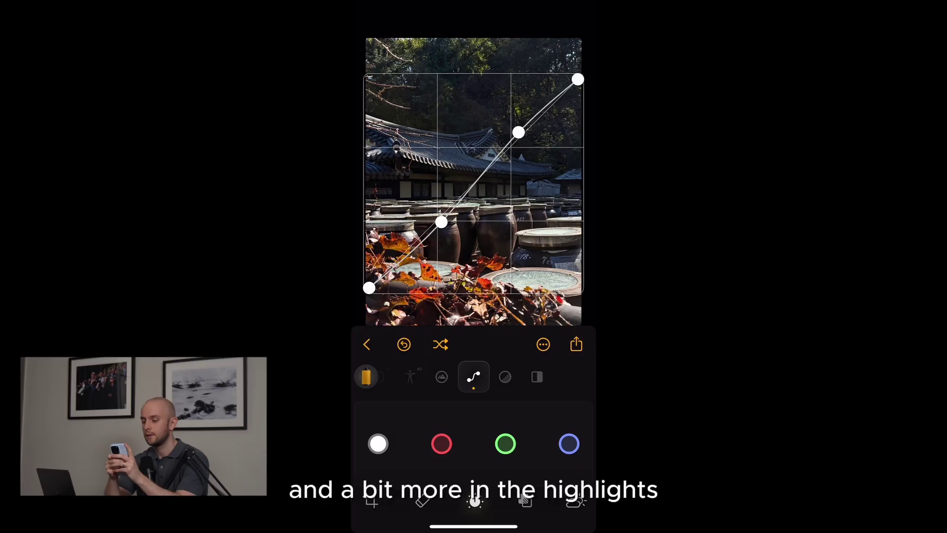
{"action": "left_click_drag", "start_coordinate": [537, 377], "coordinate": [444, 377]}
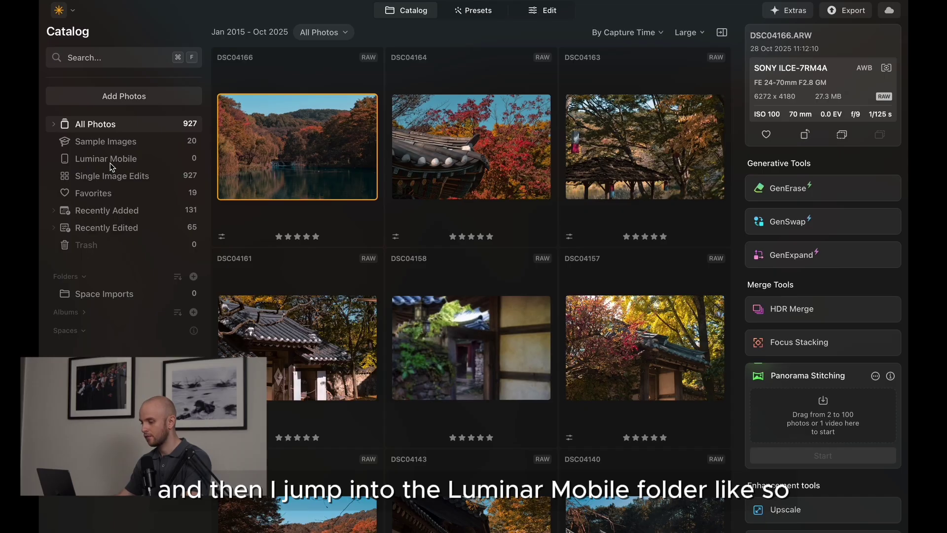
Step: Bring IMG_6501 from the Luminar Mobile folder into a desktop catalog folder
{"action": "left_click", "coordinate": [109, 159]}
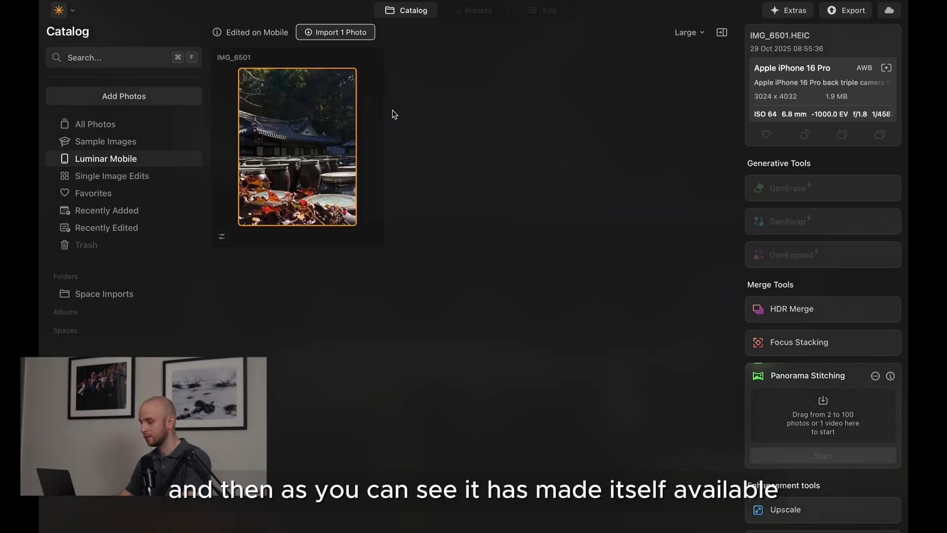
{"action": "double_click", "coordinate": [329, 113]}
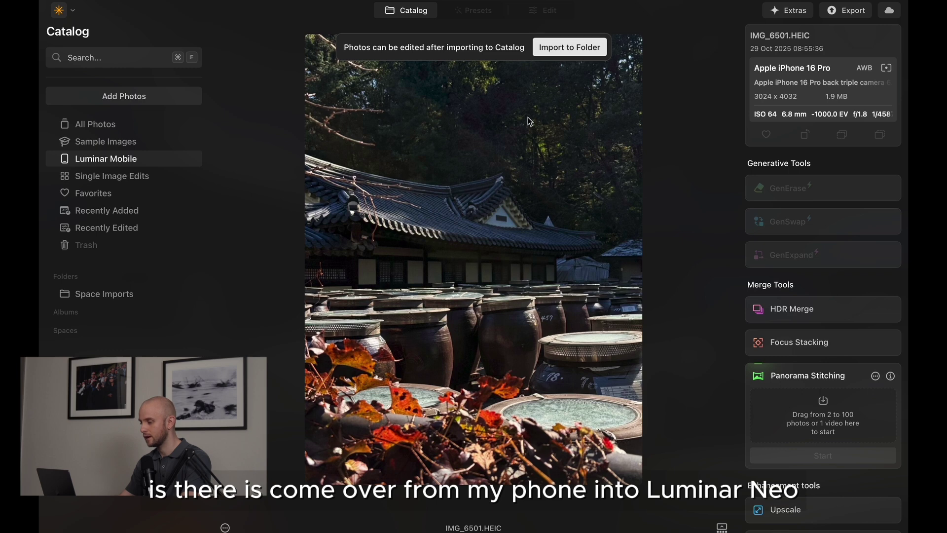
{"action": "left_click", "coordinate": [578, 52]}
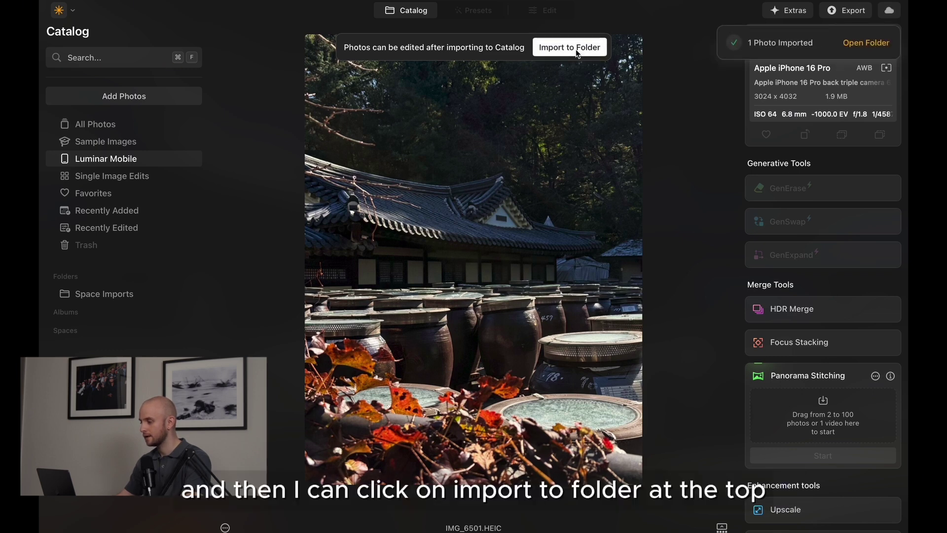
Step: Open IMG_6501 in Edit and check its carried-over Enhance, Structure 28 and Develop curve edits
{"action": "left_click", "coordinate": [866, 45]}
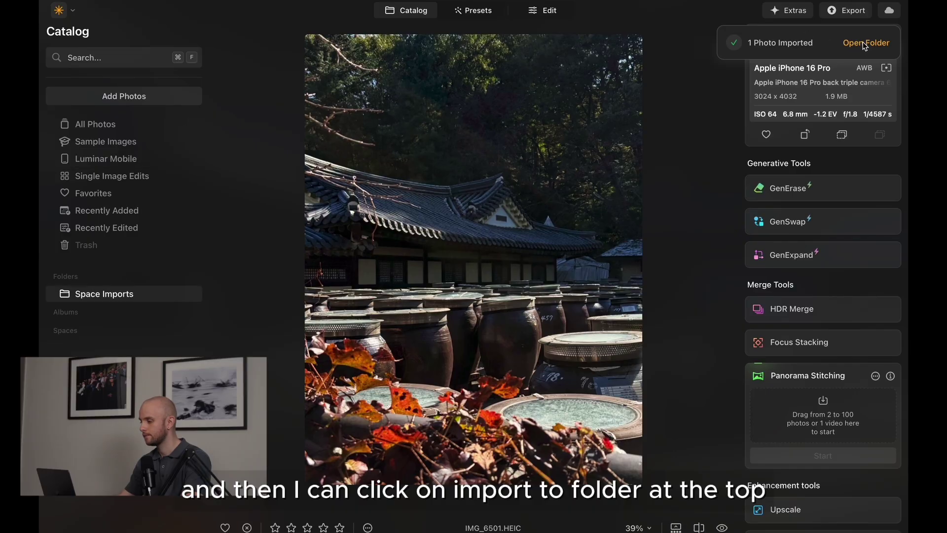
{"action": "left_click", "coordinate": [544, 14]}
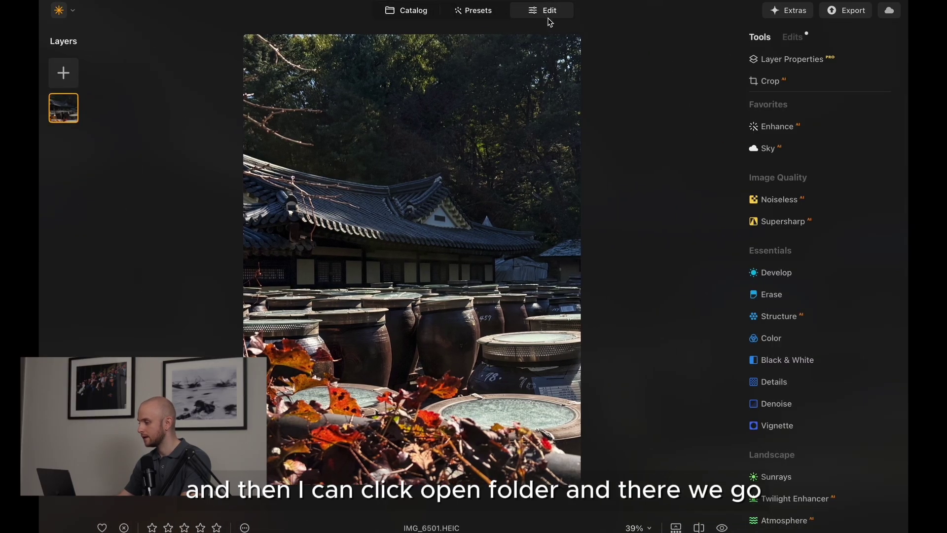
{"action": "left_click", "coordinate": [801, 41]}
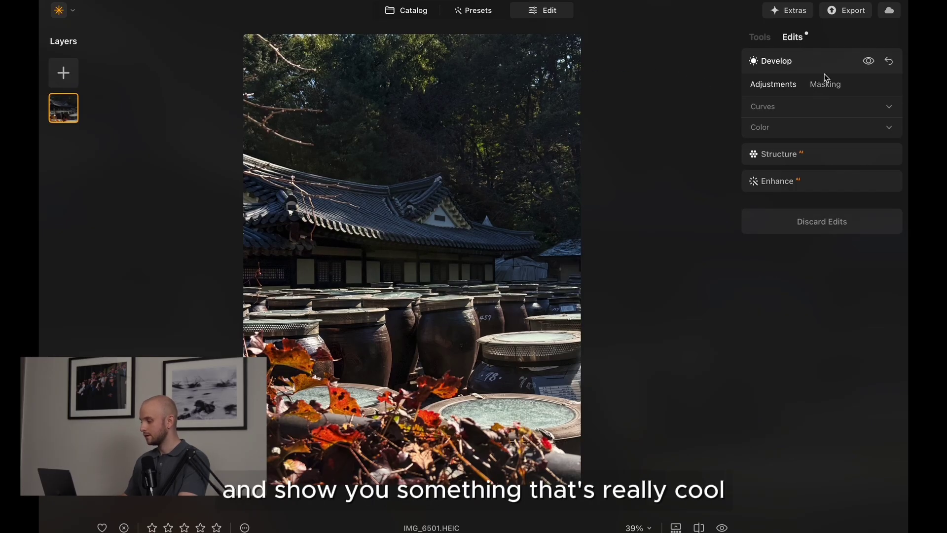
{"action": "left_click", "coordinate": [825, 156]}
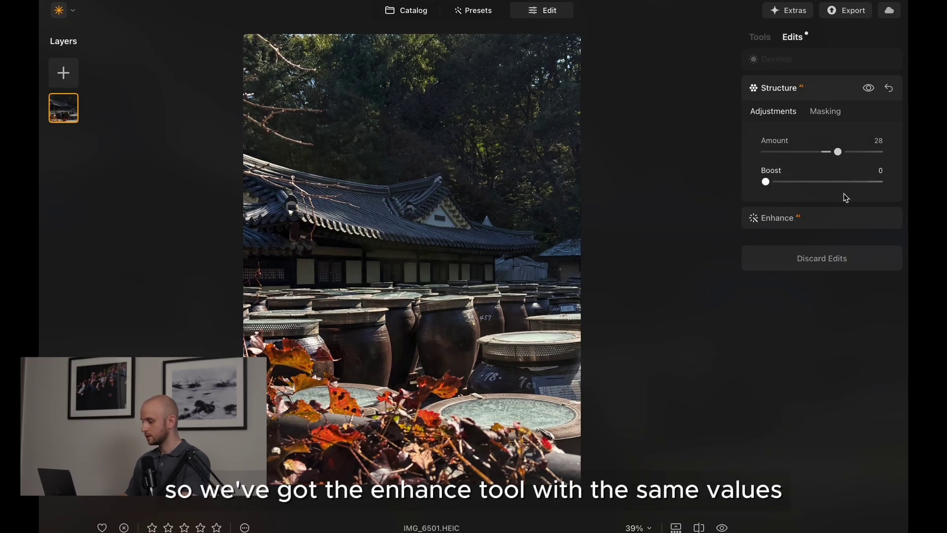
{"action": "left_click", "coordinate": [829, 221]}
{"action": "left_click", "coordinate": [811, 89]}
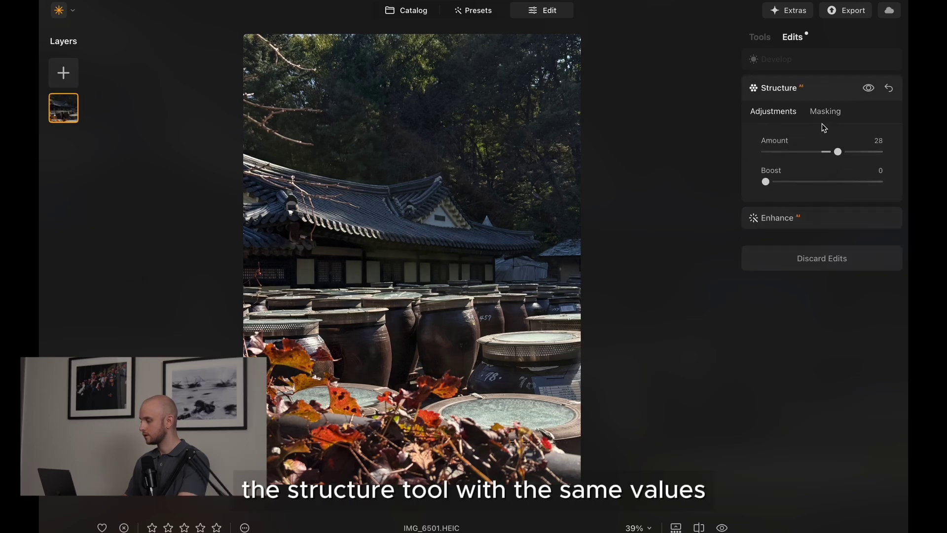
{"action": "left_click", "coordinate": [813, 68]}
{"action": "left_click", "coordinate": [805, 109]}
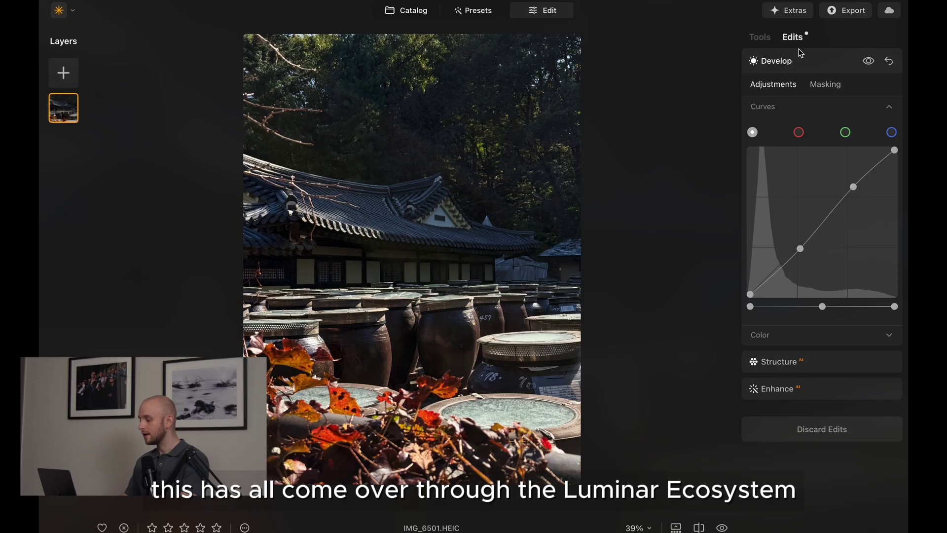
{"action": "left_click", "coordinate": [767, 40]}
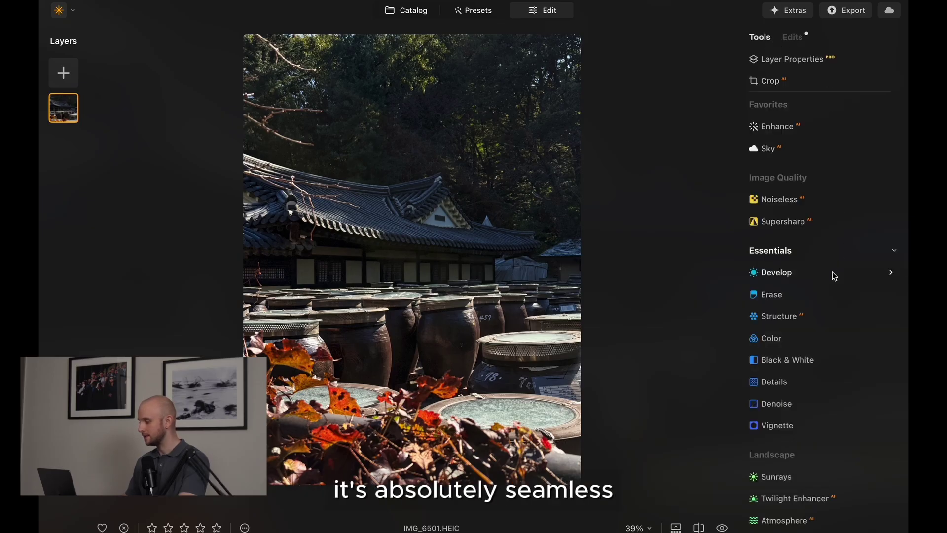
Step: Set the Vignette Amount to -44
{"action": "scroll", "coordinate": [827, 280], "scroll_direction": "down", "scroll_amount": 2}
{"action": "left_click", "coordinate": [774, 372]}
{"action": "left_click_drag", "start_coordinate": [822, 443], "coordinate": [795, 446]}
Step: Set Landscape's Golden Hour to 26
{"action": "scroll", "coordinate": [812, 425], "scroll_direction": "down", "scroll_amount": 4}
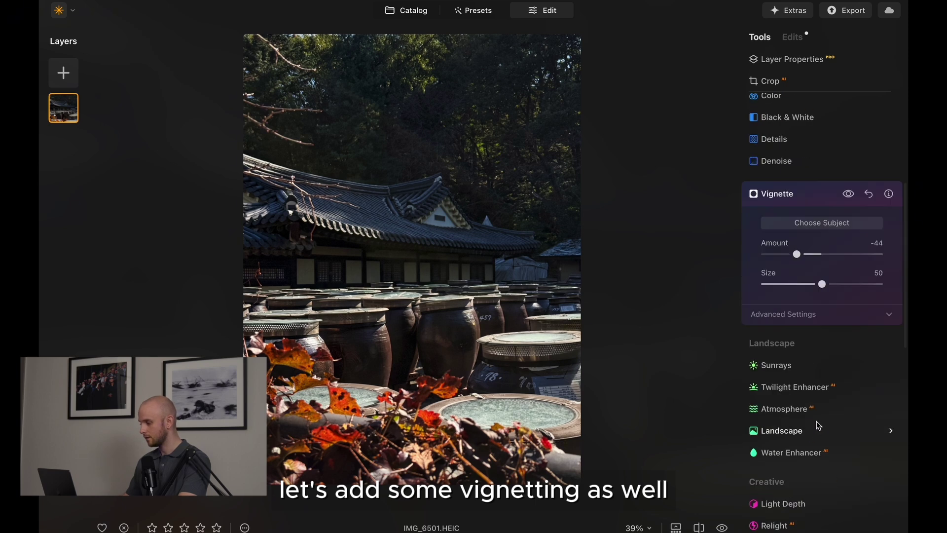
{"action": "left_click", "coordinate": [810, 431]}
{"action": "left_click", "coordinate": [788, 404]}
{"action": "left_click_drag", "start_coordinate": [790, 406], "coordinate": [795, 406]}
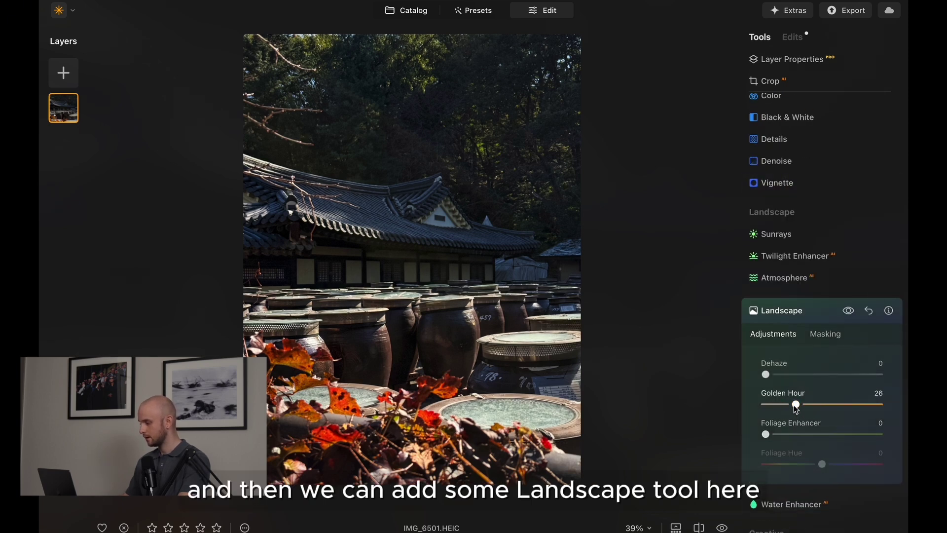
{"action": "left_click", "coordinate": [826, 317]}
{"action": "scroll", "coordinate": [803, 242], "scroll_direction": "down", "scroll_amount": 2}
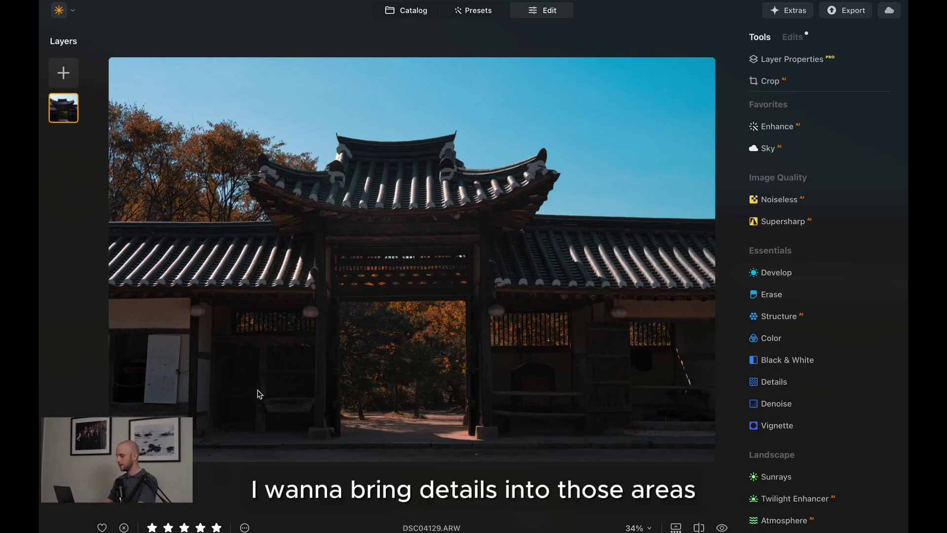
Step: Scroll the Tools list down to the Creative section's Light Depth tool
{"action": "scroll", "coordinate": [839, 365], "scroll_direction": "down", "scroll_amount": 6}
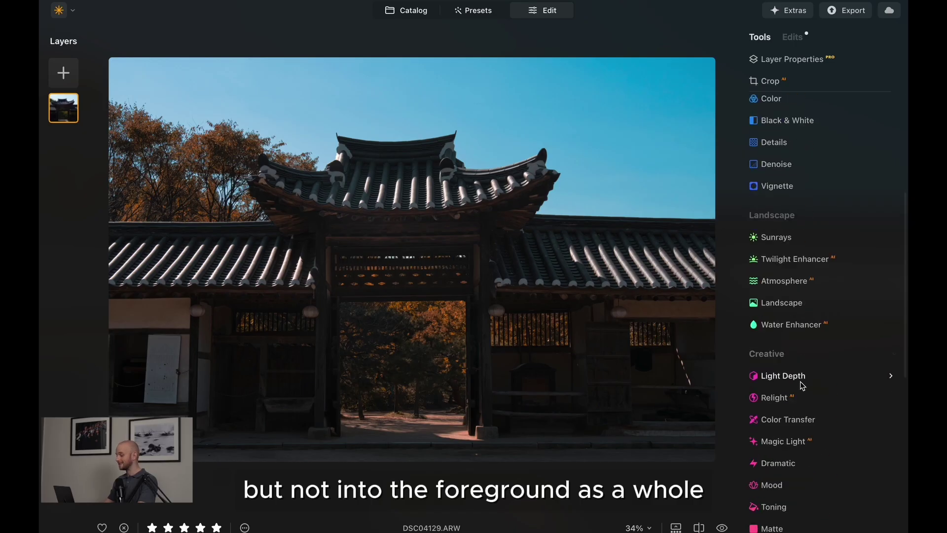
Step: Set Light Depth Amount to 40 and Warmth to 25, with the depth focus on the gate
{"action": "left_click", "coordinate": [795, 336]}
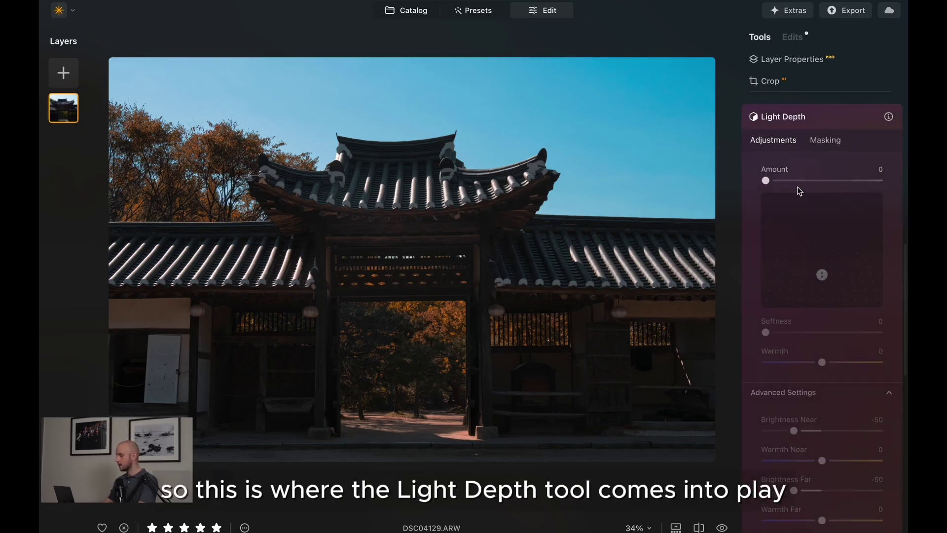
{"action": "left_click_drag", "start_coordinate": [766, 181], "coordinate": [814, 184]}
{"action": "mouse_move", "coordinate": [822, 275]}
{"action": "left_mouse_down"}
{"action": "mouse_move", "coordinate": [823, 296]}
{"action": "mouse_move", "coordinate": [825, 269]}
{"action": "mouse_move", "coordinate": [824, 288]}
{"action": "left_mouse_up"}
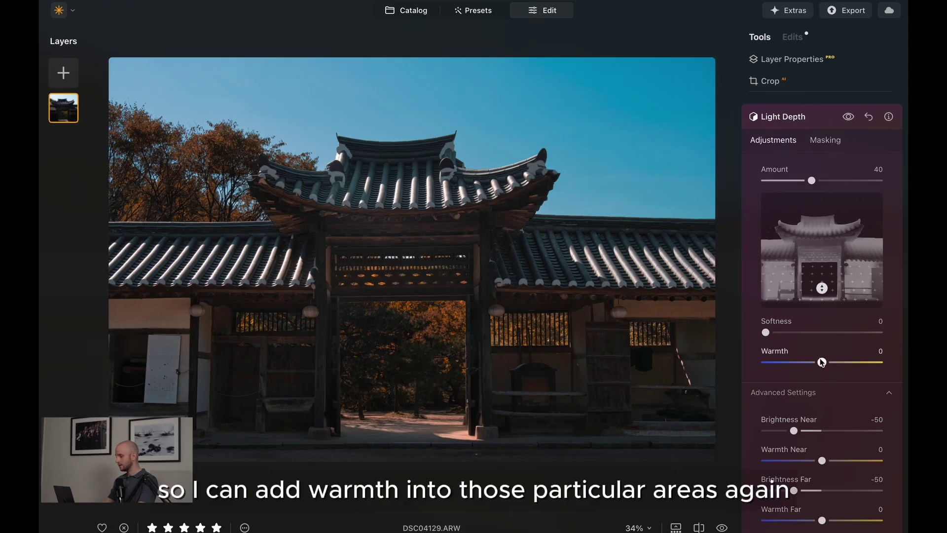
{"action": "mouse_move", "coordinate": [823, 363]}
{"action": "left_mouse_down"}
{"action": "mouse_move", "coordinate": [857, 364]}
{"action": "mouse_move", "coordinate": [827, 363]}
{"action": "mouse_move", "coordinate": [835, 364]}
{"action": "left_mouse_up"}
{"action": "left_click_drag", "start_coordinate": [781, 333], "coordinate": [759, 338]}
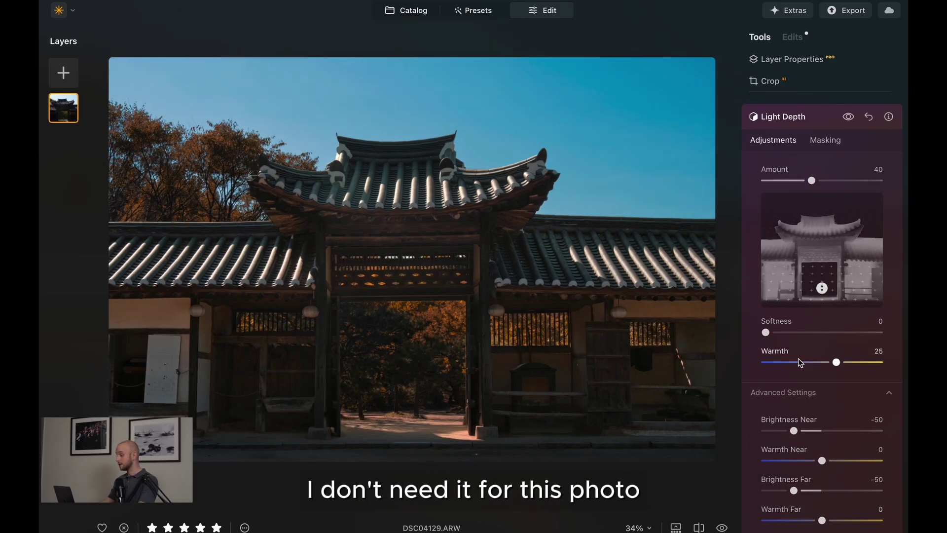
Step: Lower Light Depth's Brightness Near to -100, keeping Brightness Far at -50
{"action": "scroll", "coordinate": [810, 378], "scroll_direction": "down", "scroll_amount": 1}
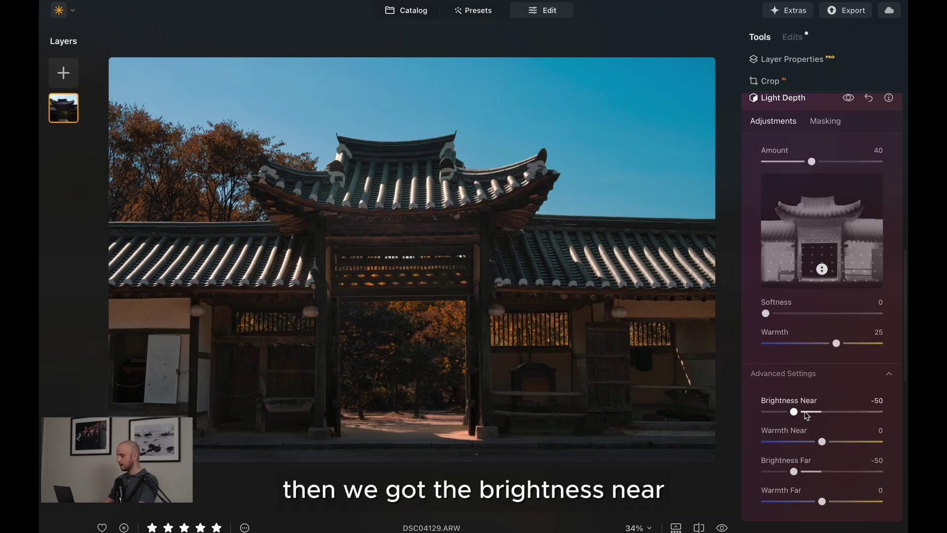
{"action": "left_click_drag", "start_coordinate": [794, 412], "coordinate": [763, 412]}
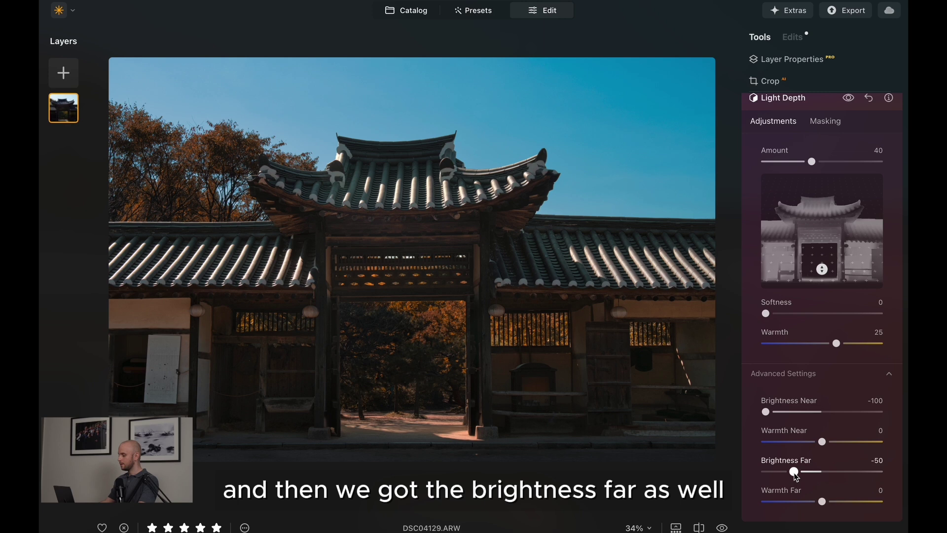
{"action": "mouse_move", "coordinate": [793, 471]}
{"action": "left_mouse_down"}
{"action": "mouse_move", "coordinate": [833, 475]}
{"action": "mouse_move", "coordinate": [785, 473]}
{"action": "mouse_move", "coordinate": [795, 471]}
{"action": "left_mouse_up"}
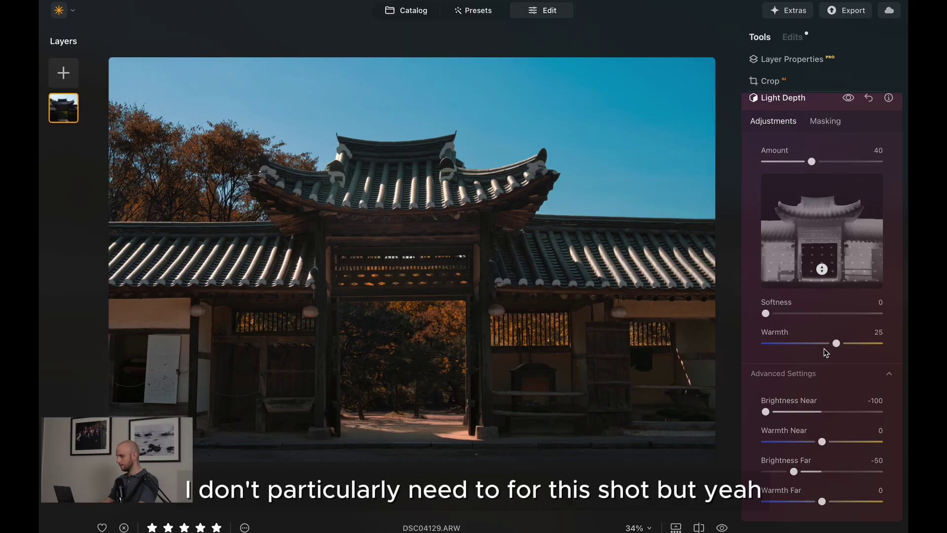
Step: Shift the Light Depth focus handle upward so the gate's lower areas darken
{"action": "scroll", "coordinate": [819, 306], "scroll_direction": "up", "scroll_amount": 2}
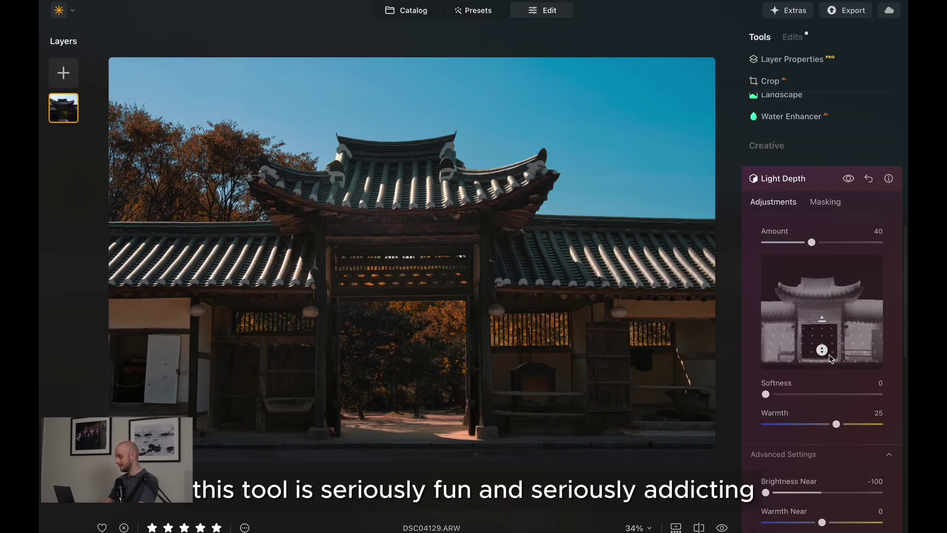
{"action": "mouse_move", "coordinate": [822, 350]}
{"action": "left_mouse_down"}
{"action": "mouse_move", "coordinate": [819, 322]}
{"action": "mouse_move", "coordinate": [819, 349]}
{"action": "left_mouse_up"}
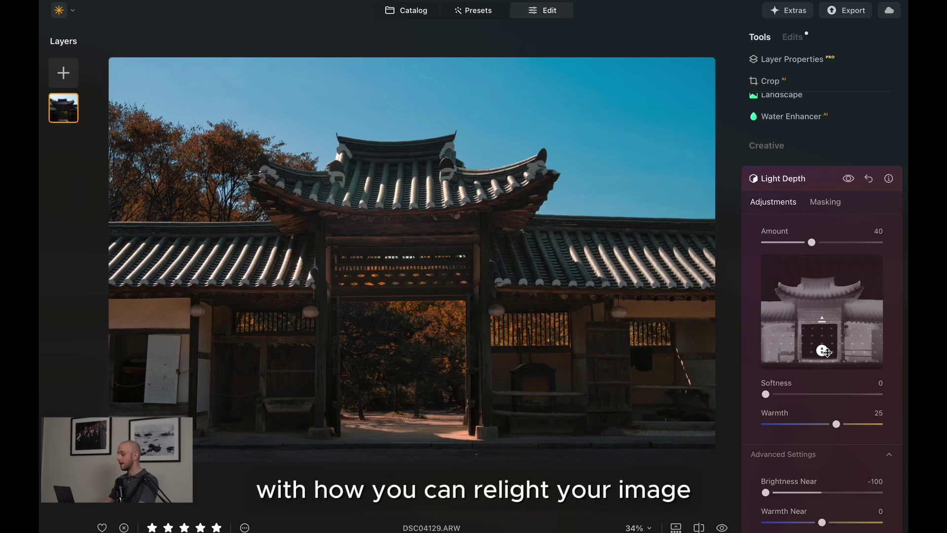
{"action": "scroll", "coordinate": [828, 351], "scroll_direction": "down", "scroll_amount": 2}
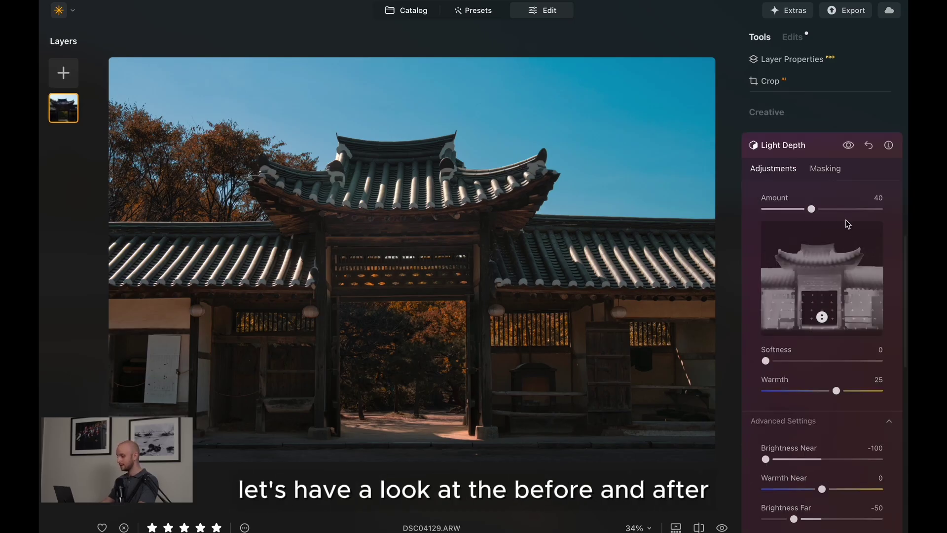
Step: Toggle Light Depth off and back on to compare with the unrelit photo
{"action": "left_click", "coordinate": [849, 119]}
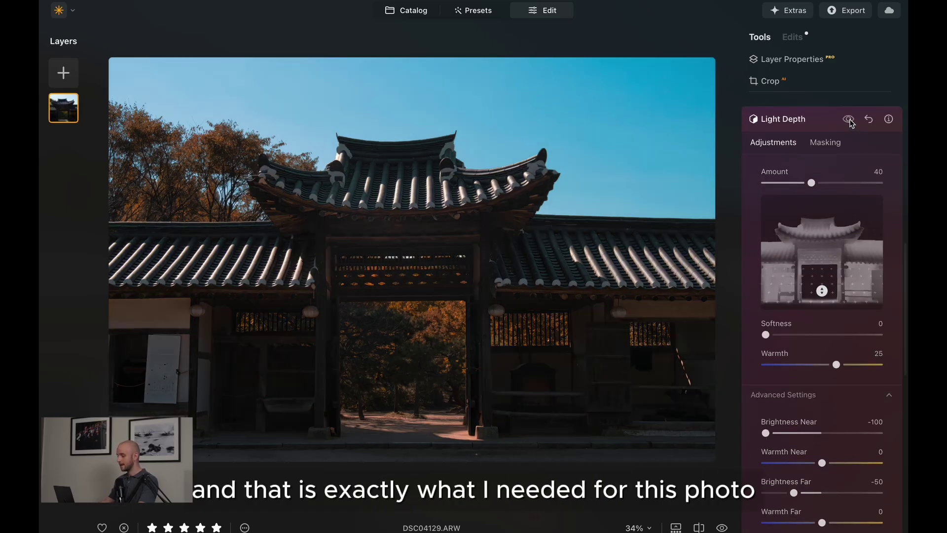
{"action": "left_click", "coordinate": [849, 119]}
{"action": "left_click", "coordinate": [849, 119]}
{"action": "left_click", "coordinate": [850, 120]}
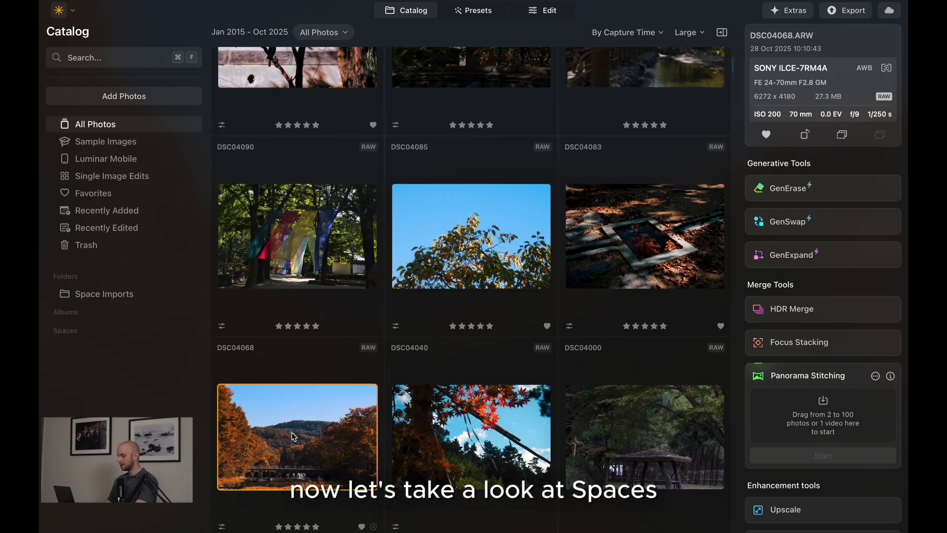
Step: Select the stone water basin and persimmon tree photos in the All Photos grid
{"action": "scroll", "coordinate": [391, 389], "scroll_direction": "up", "scroll_amount": 5}
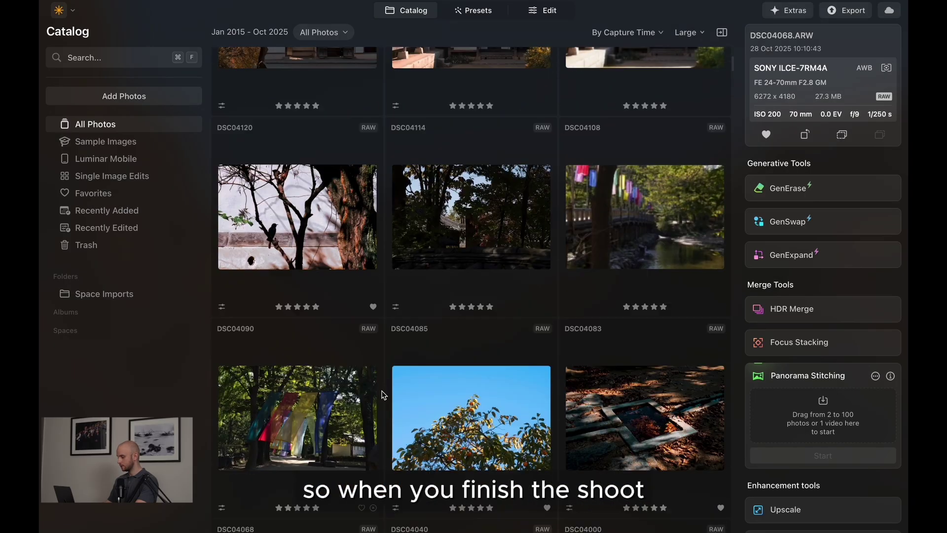
{"action": "scroll", "coordinate": [394, 394], "scroll_direction": "up", "scroll_amount": 10}
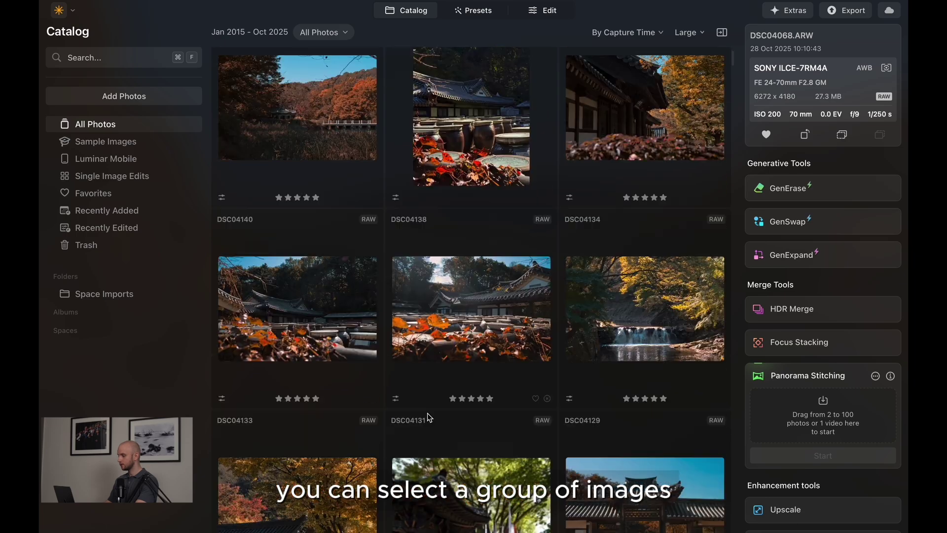
{"action": "scroll", "coordinate": [410, 440], "scroll_direction": "down", "scroll_amount": 10}
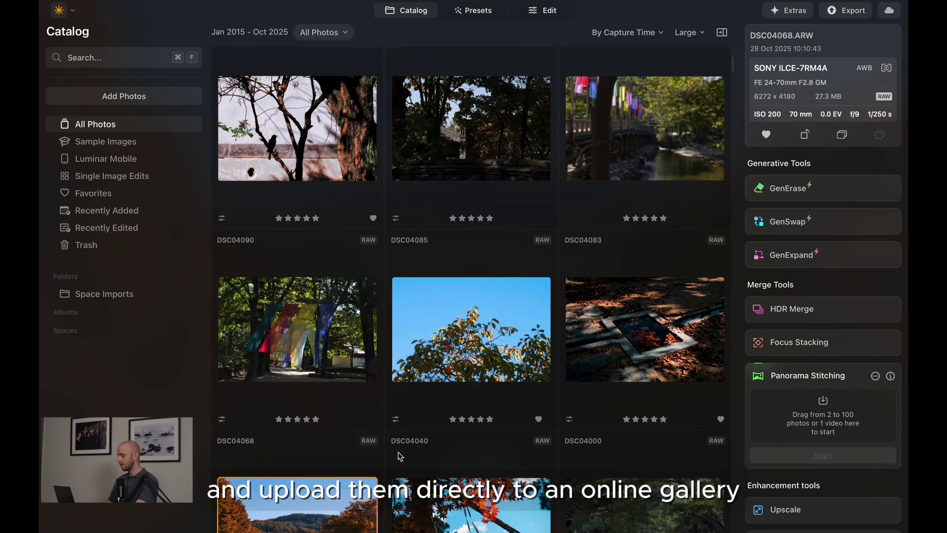
{"action": "scroll", "coordinate": [401, 457], "scroll_direction": "down", "scroll_amount": 3}
{"action": "left_click", "coordinate": [642, 211], "text": "super"}
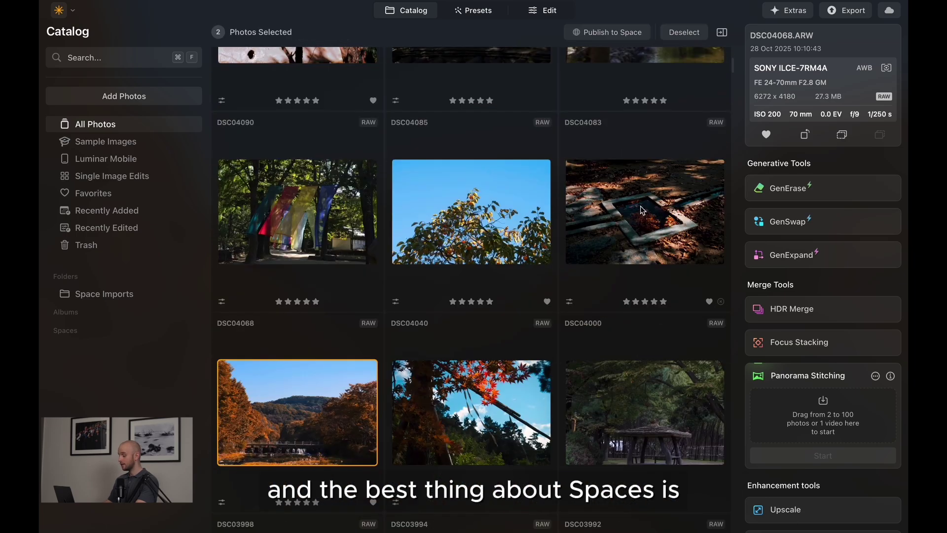
{"action": "left_click", "coordinate": [490, 233], "text": "super"}
Step: Add the bird-on-branch, relit gate DSC04129 and temple-with-jars photos to the selection
{"action": "scroll", "coordinate": [490, 233], "scroll_direction": "up", "scroll_amount": 3}
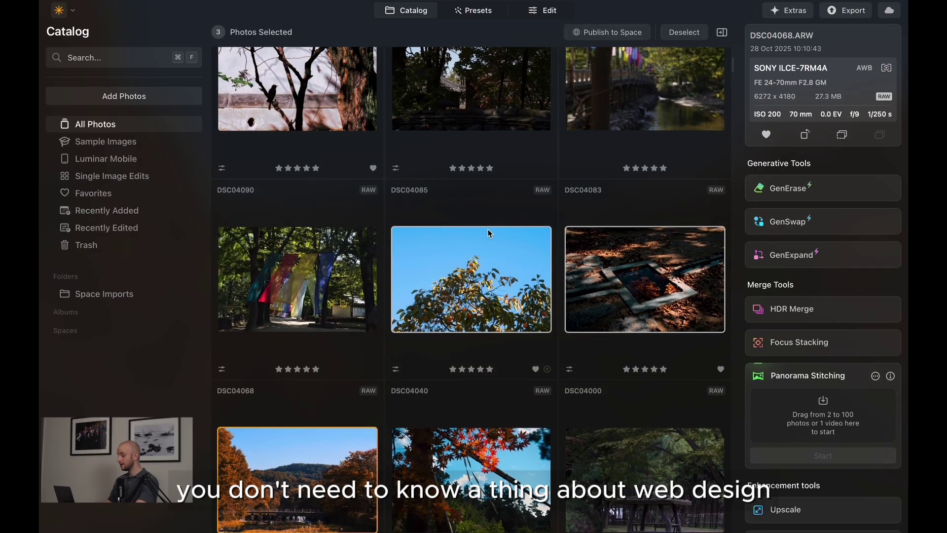
{"action": "scroll", "coordinate": [490, 234], "scroll_direction": "up", "scroll_amount": 5}
{"action": "left_click", "coordinate": [365, 308], "text": "super"}
{"action": "scroll", "coordinate": [444, 286], "scroll_direction": "up", "scroll_amount": 15}
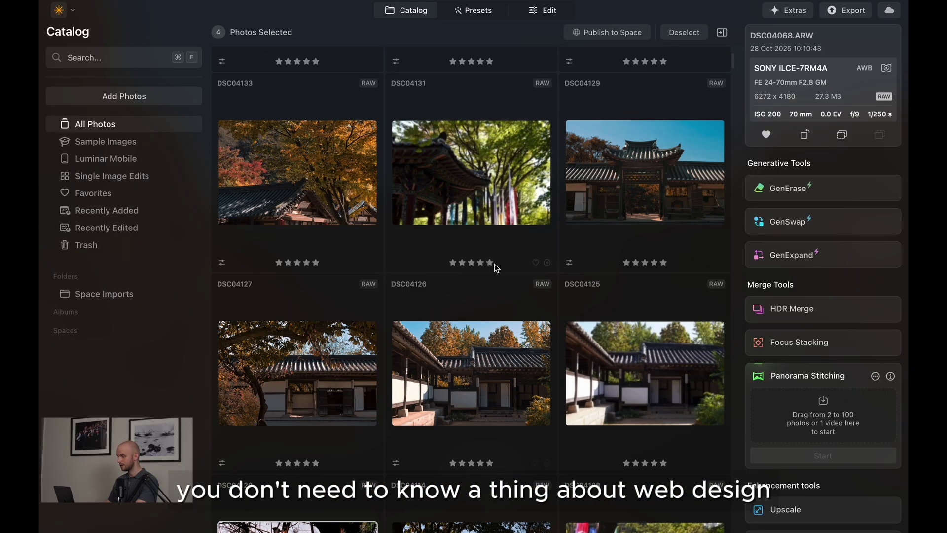
{"action": "left_click", "coordinate": [633, 188], "text": "super"}
{"action": "scroll", "coordinate": [557, 236], "scroll_direction": "up", "scroll_amount": 10}
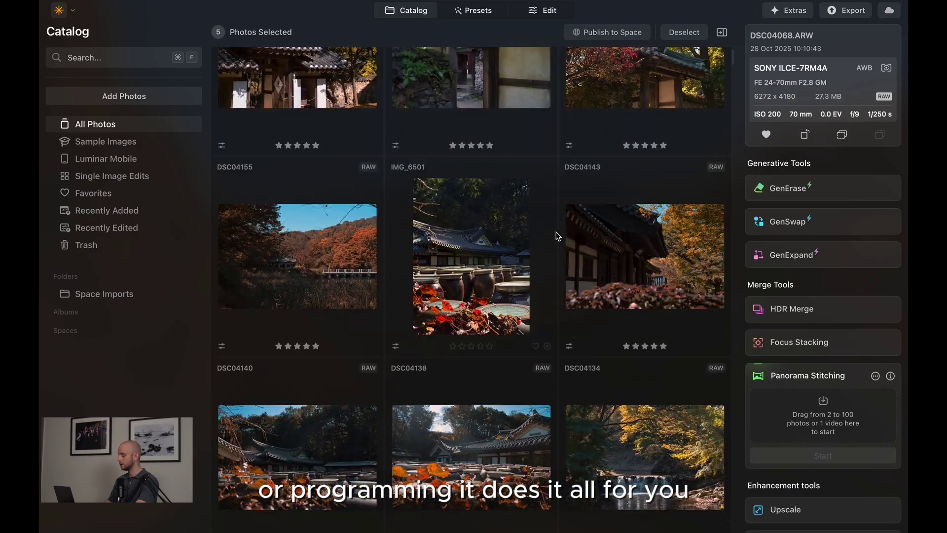
{"action": "left_click", "coordinate": [481, 230], "text": "super"}
{"action": "scroll", "coordinate": [458, 223], "scroll_direction": "up", "scroll_amount": 5}
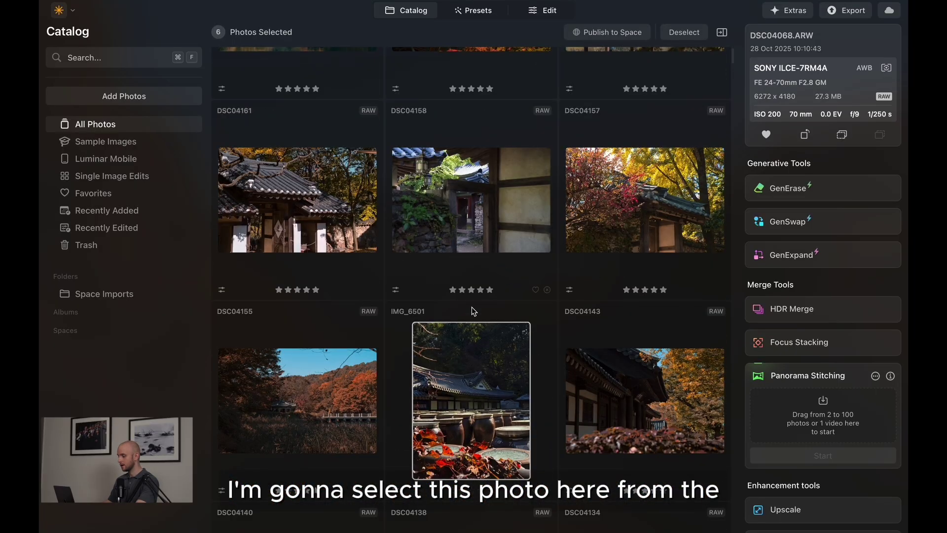
{"action": "scroll", "coordinate": [464, 327], "scroll_direction": "up", "scroll_amount": 3}
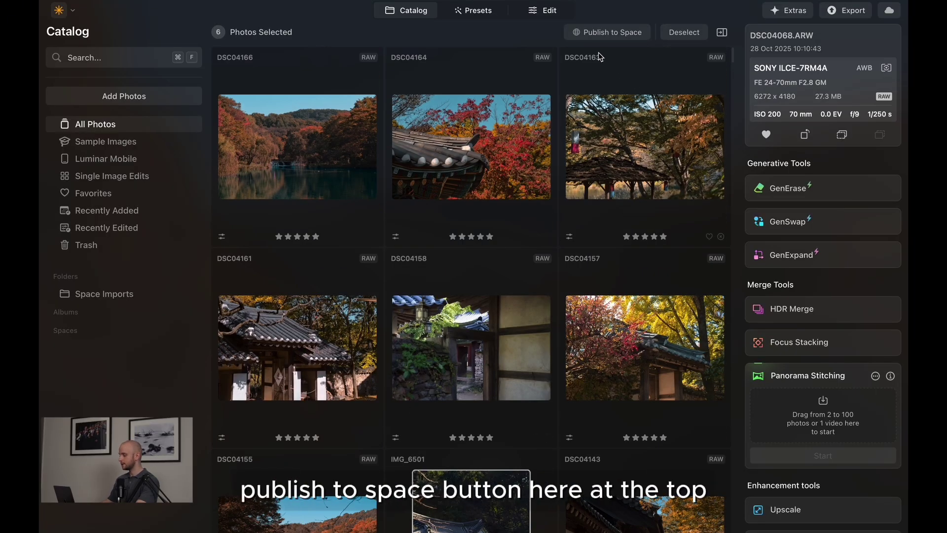
Step: Send the six selected photos to a new Space titled 'Korean Tradtional Village'
{"action": "left_click", "coordinate": [611, 36]}
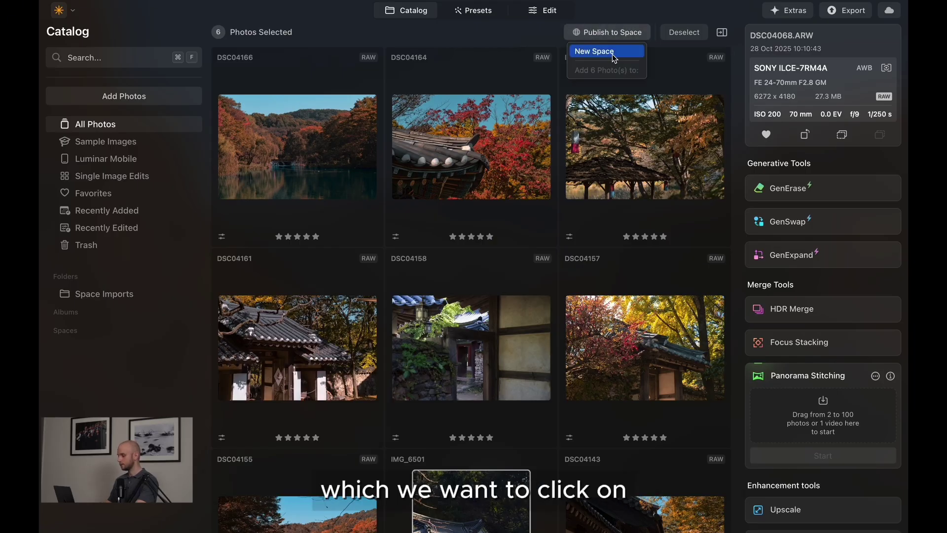
{"action": "left_click", "coordinate": [613, 51]}
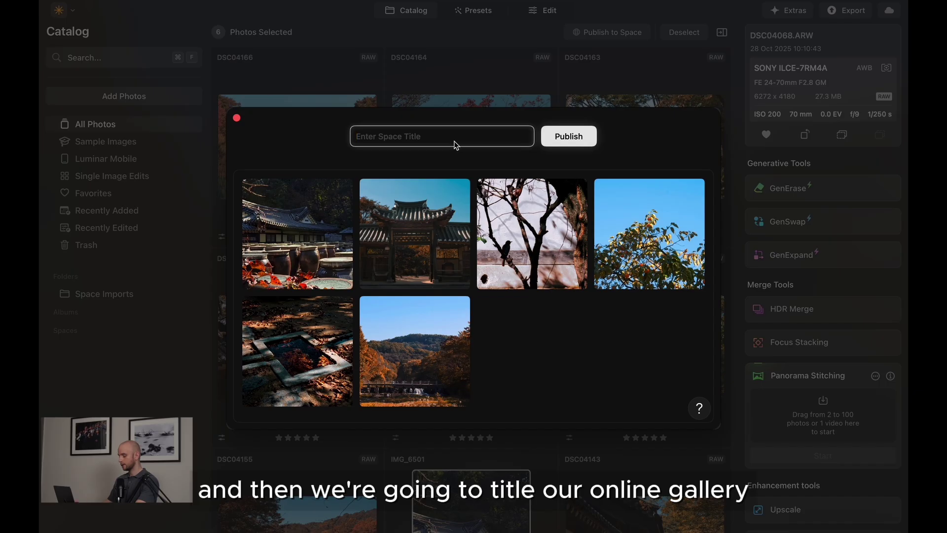
{"action": "type", "text": "Korean"}
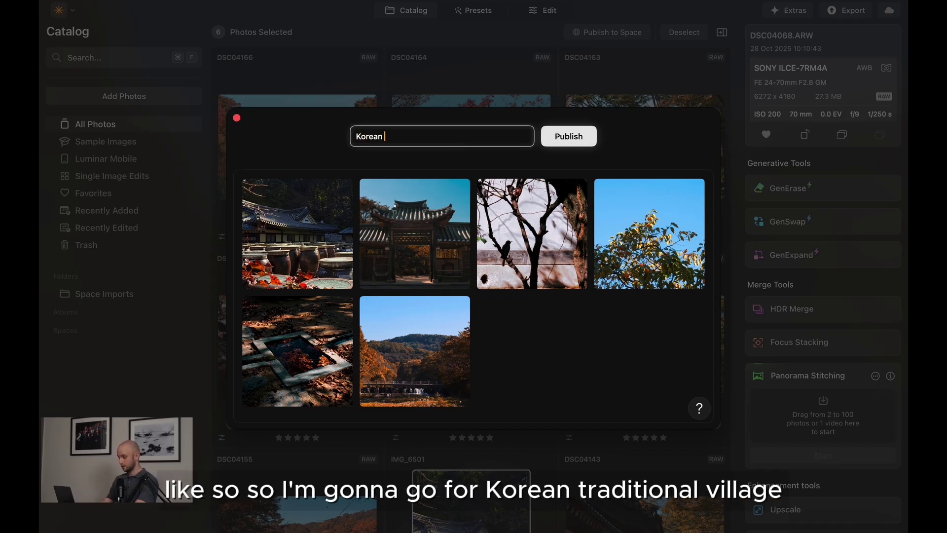
{"action": "type", "text": " Tradtional Village"}
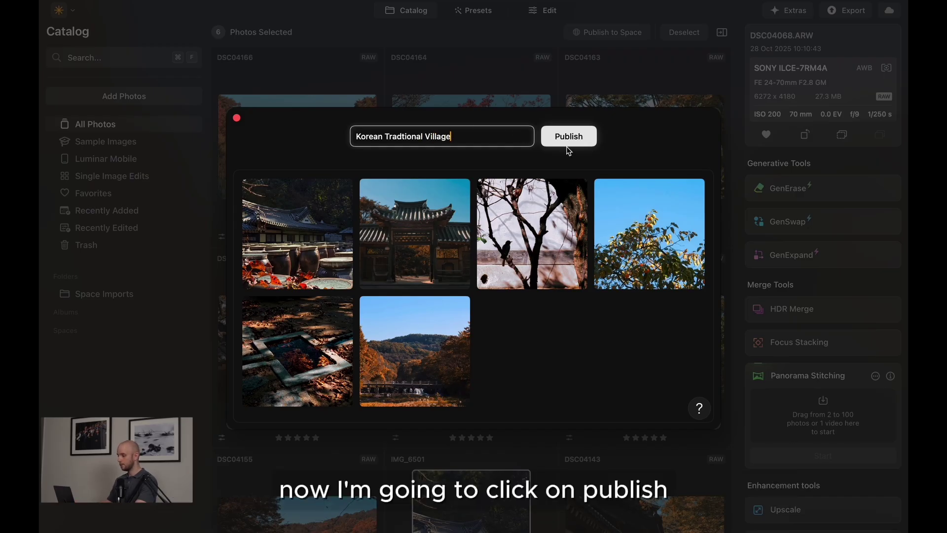
Step: Publish the 'Korean Tradtional Village' Space online to get its shareable web link
{"action": "left_click", "coordinate": [569, 148]}
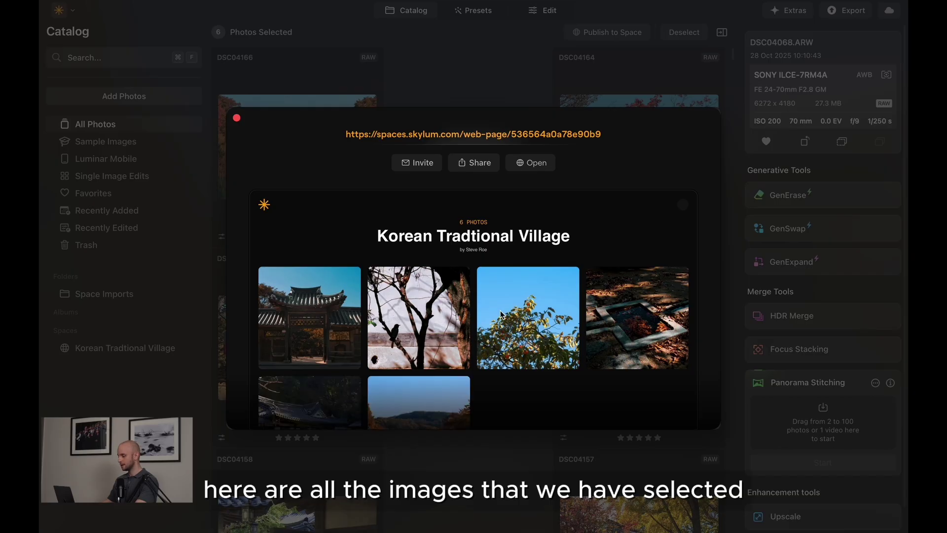
Step: View the six gallery photos full size, from the gate to the autumn bridge, then return to the overview
{"action": "left_click", "coordinate": [531, 166]}
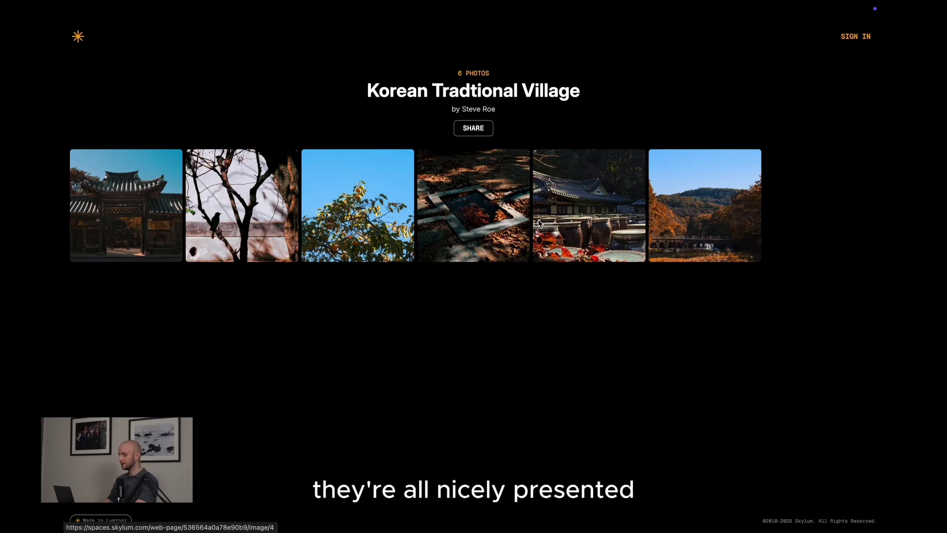
{"action": "left_click", "coordinate": [152, 215]}
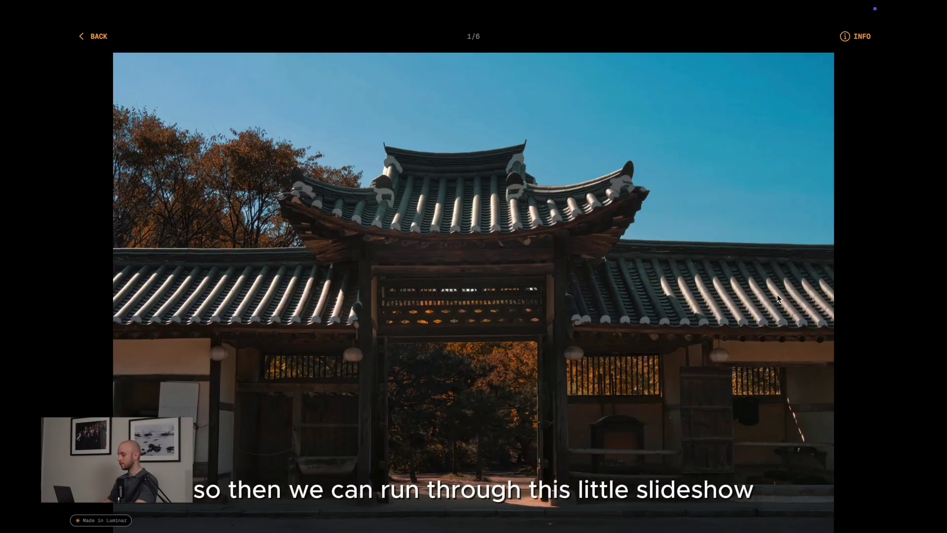
{"action": "left_click", "coordinate": [864, 294]}
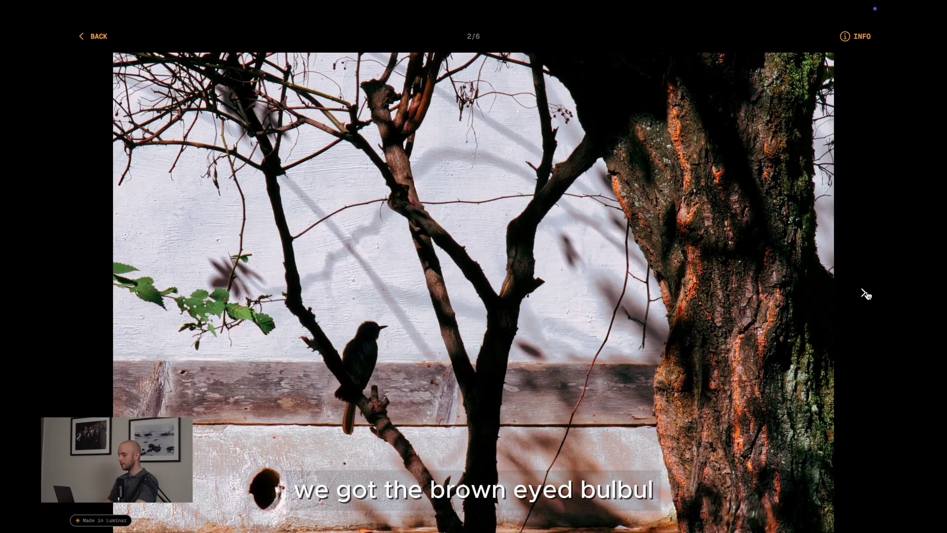
{"action": "left_click", "coordinate": [865, 294]}
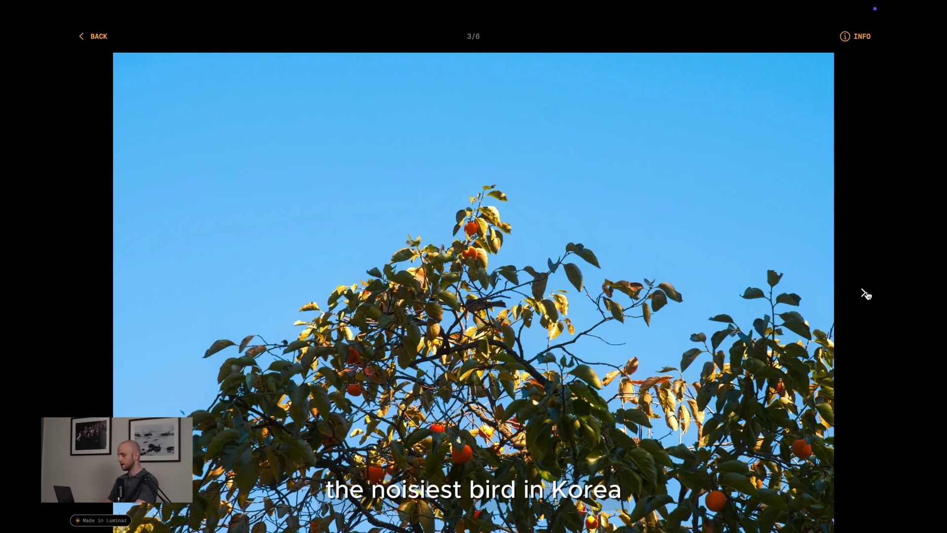
{"action": "left_click", "coordinate": [865, 293]}
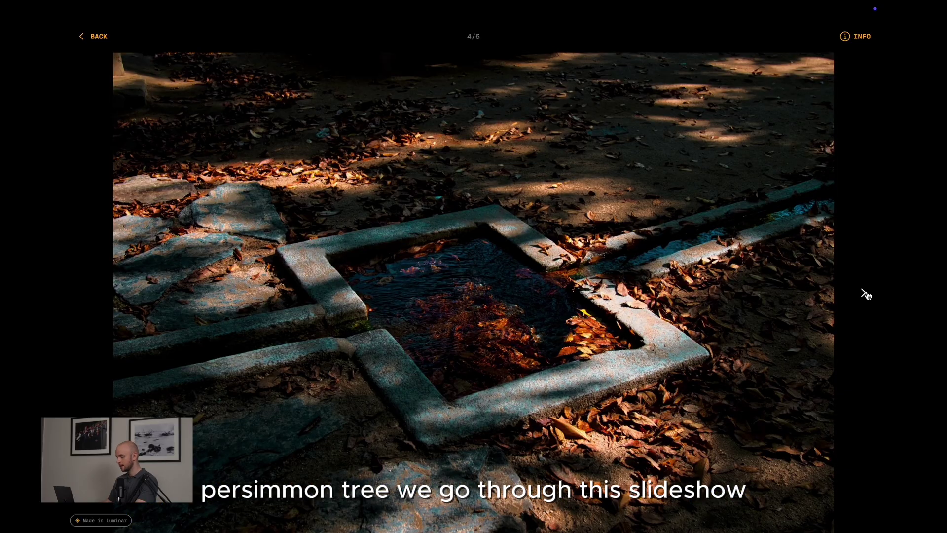
{"action": "left_click", "coordinate": [865, 294]}
{"action": "left_click", "coordinate": [864, 294]}
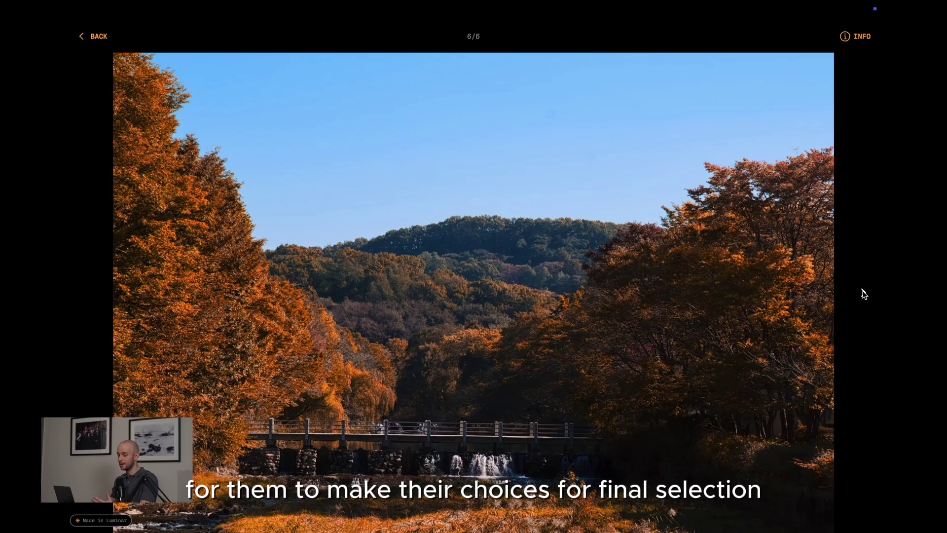
{"action": "left_click", "coordinate": [104, 38]}
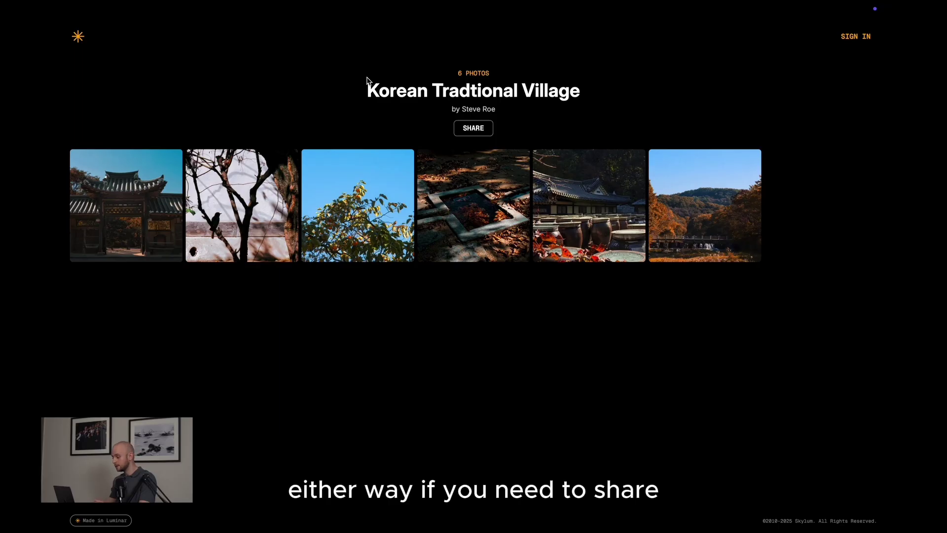
{"action": "left_click", "coordinate": [477, 130]}
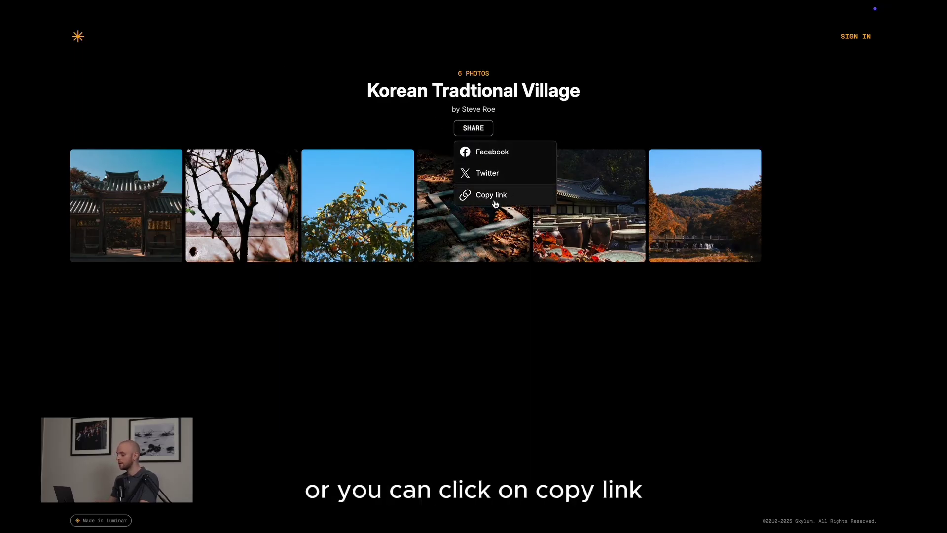
{"action": "left_click", "coordinate": [456, 335]}
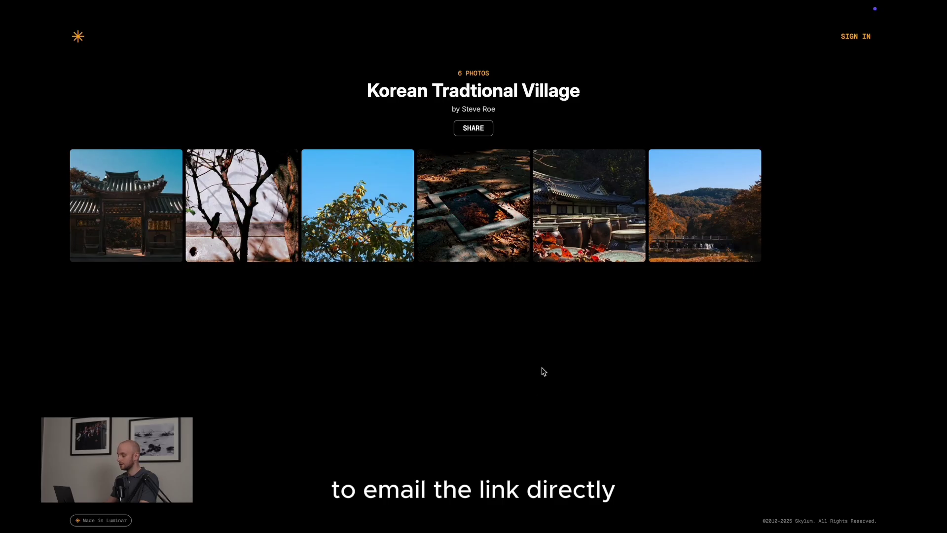